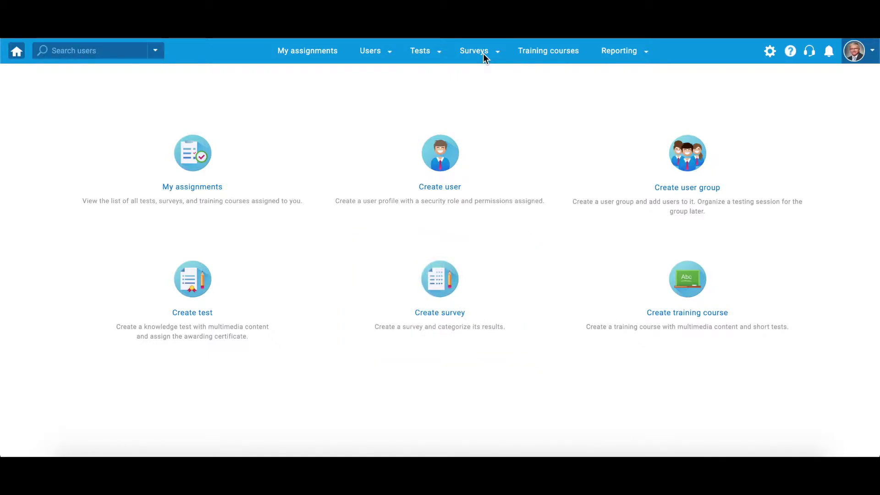
- Start a new survey named "Employee Satisfaction" and give it the survey label "Confidential"
{"action": "left_click", "coordinate": [482, 53]}
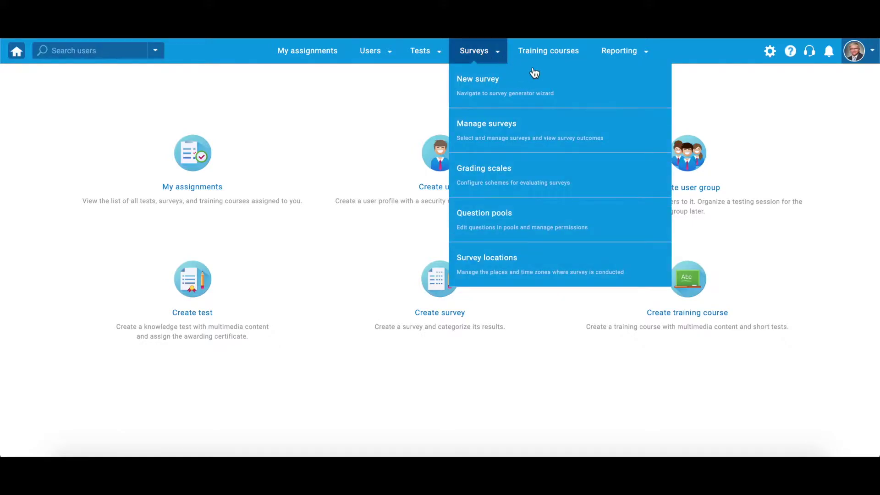
{"action": "left_click", "coordinate": [641, 95]}
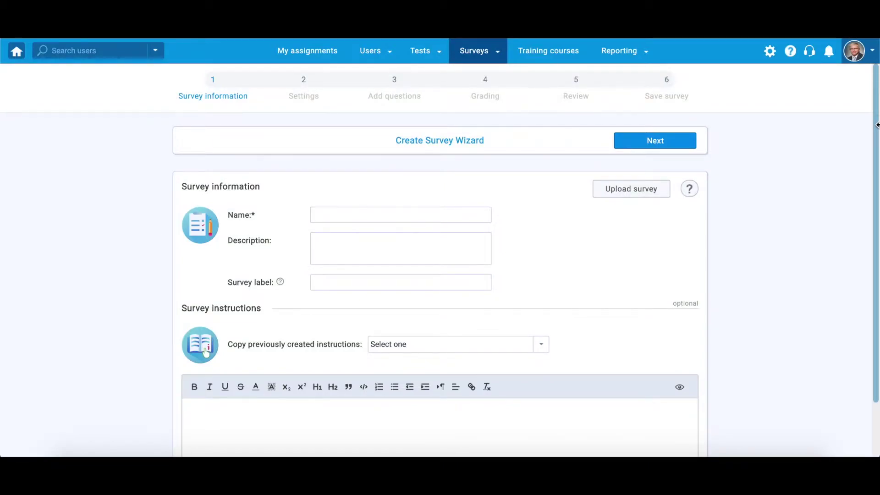
{"action": "type", "text": "Employee Satisfaction"}
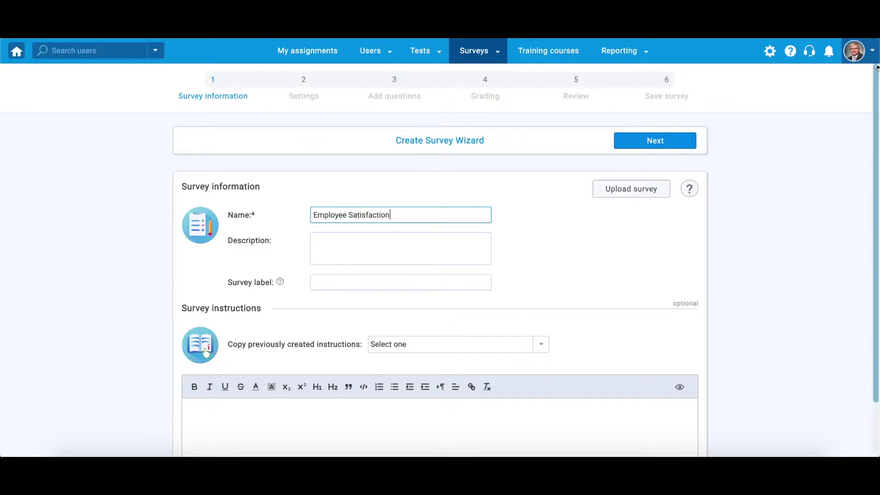
{"action": "mouse_move", "coordinate": [280, 283]}
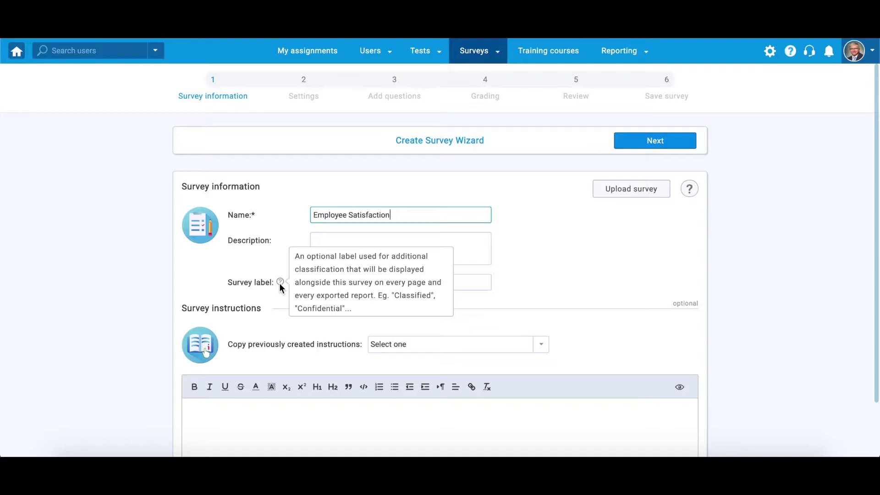
{"action": "left_click", "coordinate": [470, 281]}
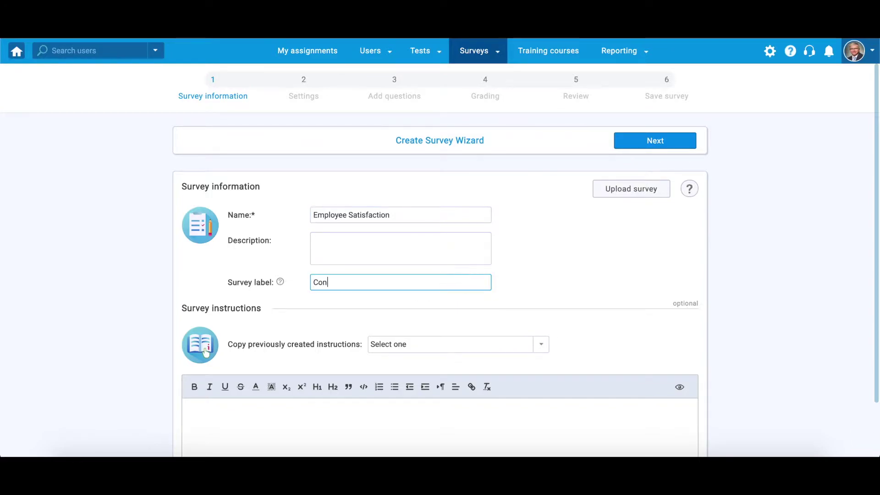
- Write survey instructions explaining why employee satisfaction matters, with the request to fill in the survey honestly on its own line
{"action": "scroll", "coordinate": [586, 323], "scroll_direction": "down", "scroll_amount": 2}
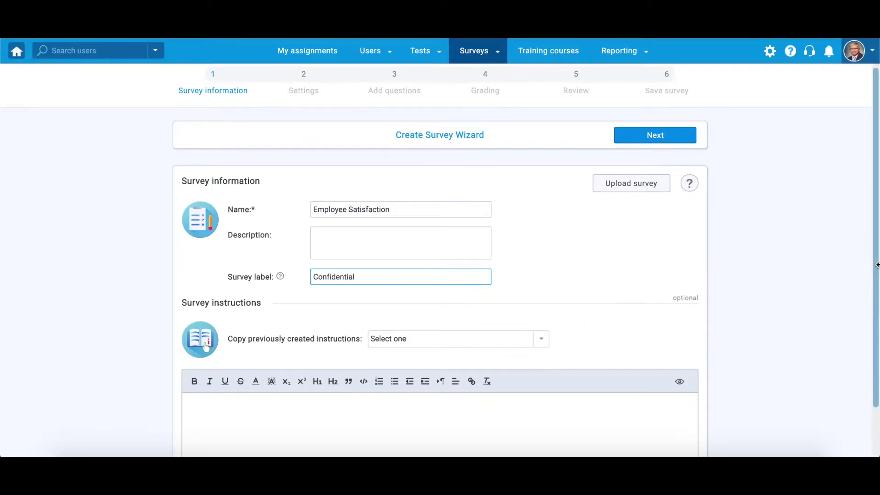
{"action": "left_click", "coordinate": [547, 294]}
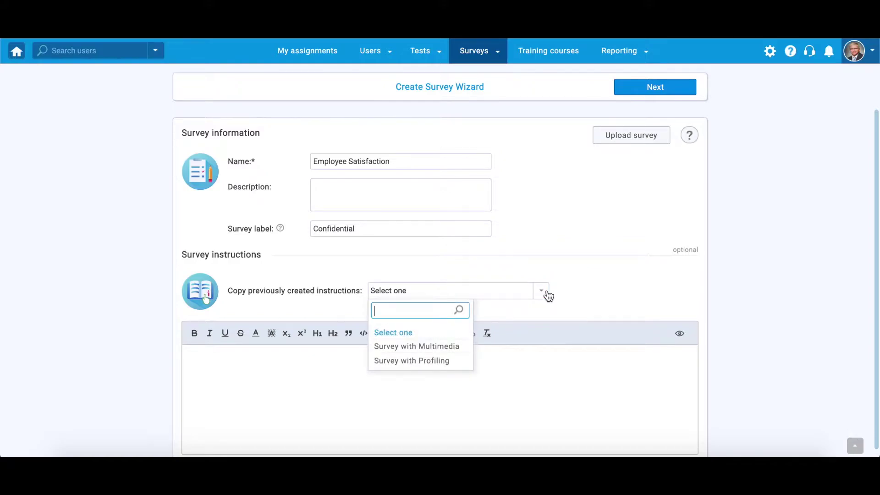
{"action": "left_click", "coordinate": [547, 296]}
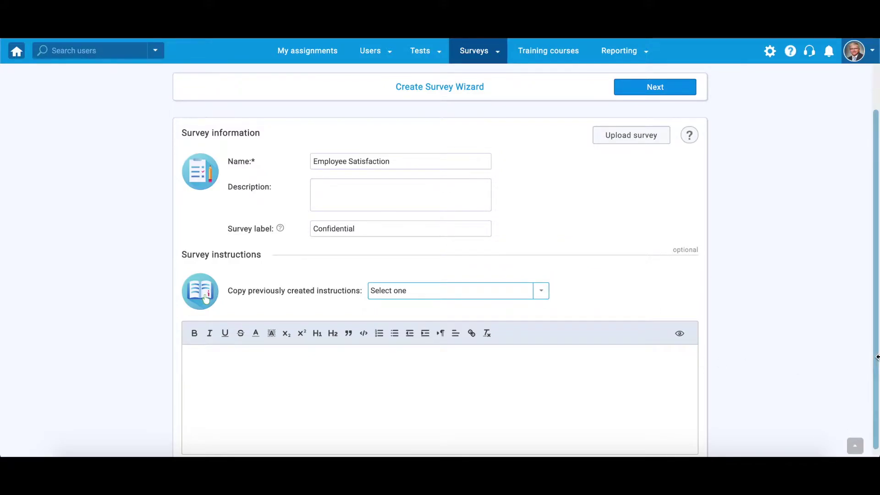
{"action": "left_click", "coordinate": [638, 377]}
{"action": "type", "text": "Employee satisfaction is an essential aspect of any business or organization. When employees are happy and satisfied with the management and work culture, they put their best effort to make the company successful. Please honestly fill this survey so we can improve for a higher purpose and increased performance."}
{"action": "left_click", "coordinate": [437, 368]}
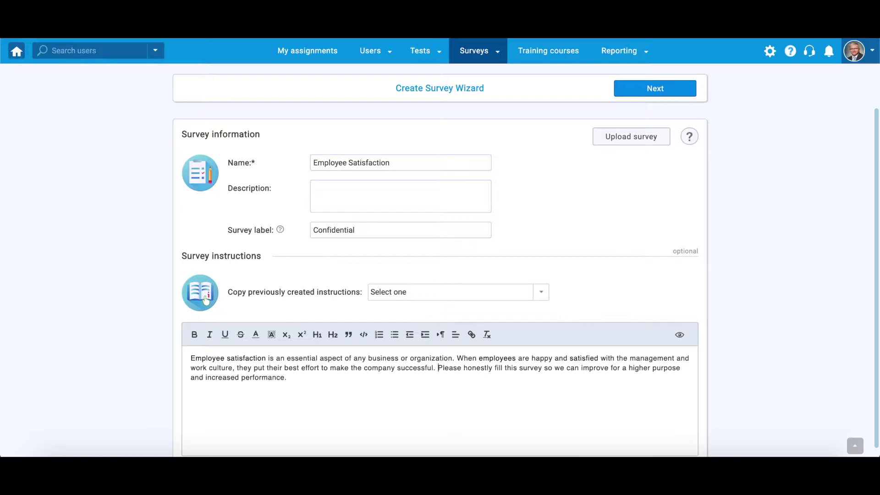
{"action": "key", "text": "Return"}
- Make the words "Employee satisfaction" at the start of the survey instructions bold
{"action": "left_click", "coordinate": [193, 357]}
{"action": "left_click_drag", "start_coordinate": [193, 357], "coordinate": [265, 359]}
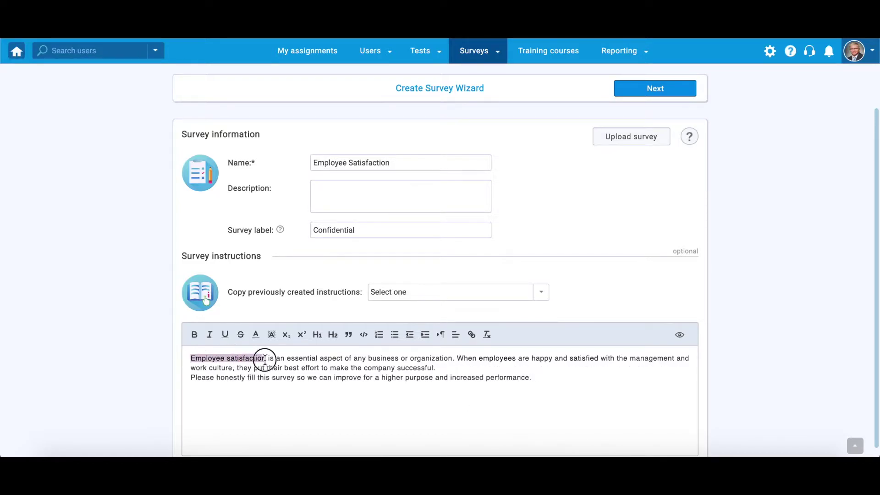
{"action": "left_click", "coordinate": [194, 334]}
{"action": "left_click", "coordinate": [284, 381]}
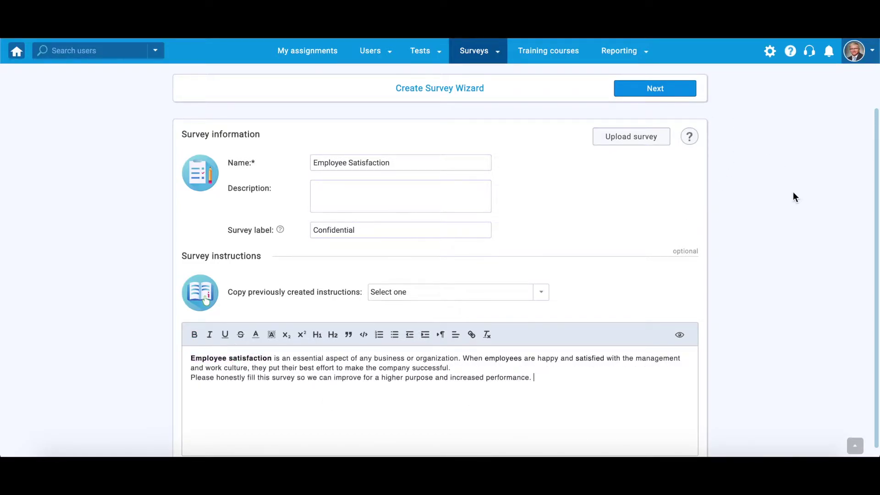
- Check the options for uploading a survey from an Excel spreadsheet, without uploading a file
{"action": "scroll", "coordinate": [792, 193], "scroll_direction": "up", "scroll_amount": 1}
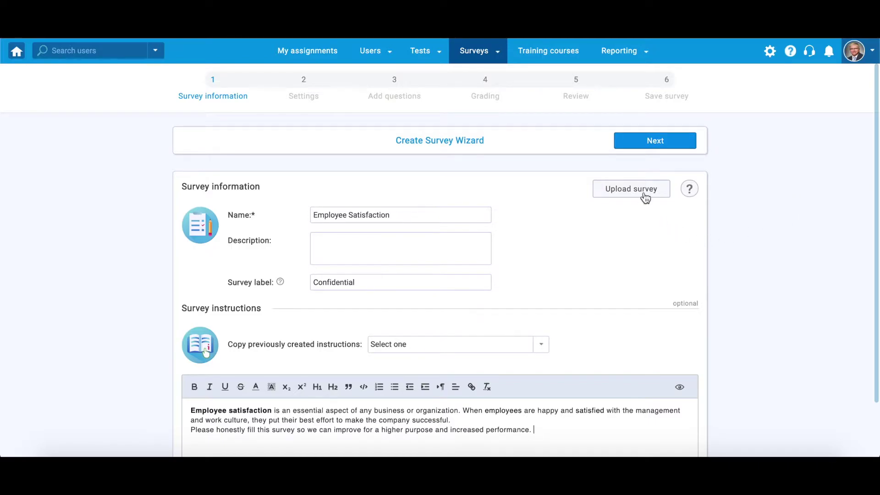
{"action": "left_click", "coordinate": [643, 195]}
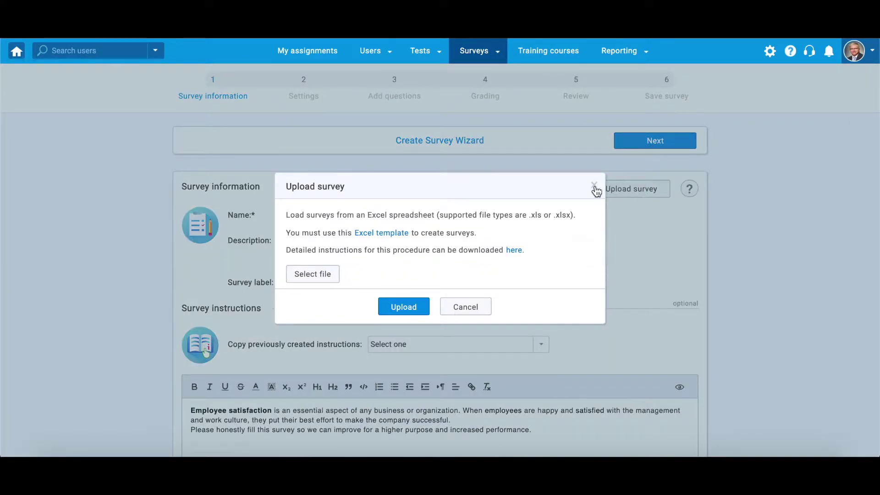
{"action": "left_click", "coordinate": [593, 186]}
- Keep the survey settings with the report shown immediately after finishing, containing score and details, and proceed to adding questions
{"action": "left_click", "coordinate": [682, 140]}
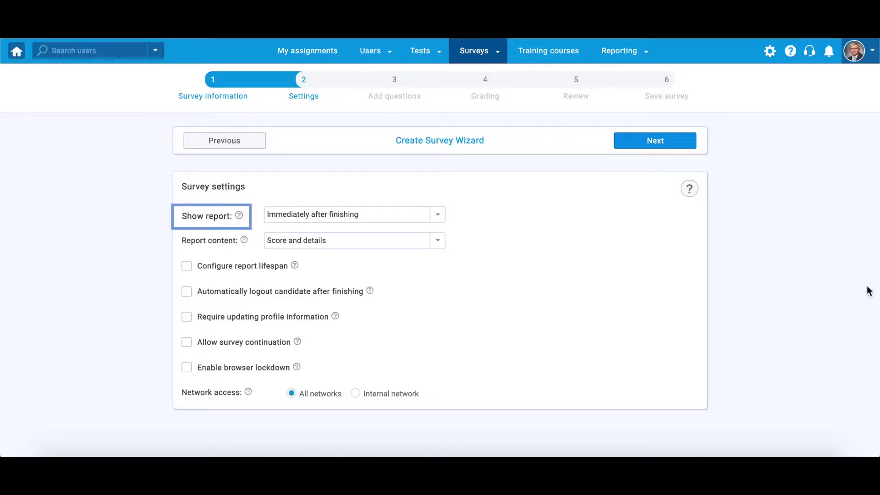
{"action": "left_click", "coordinate": [437, 218]}
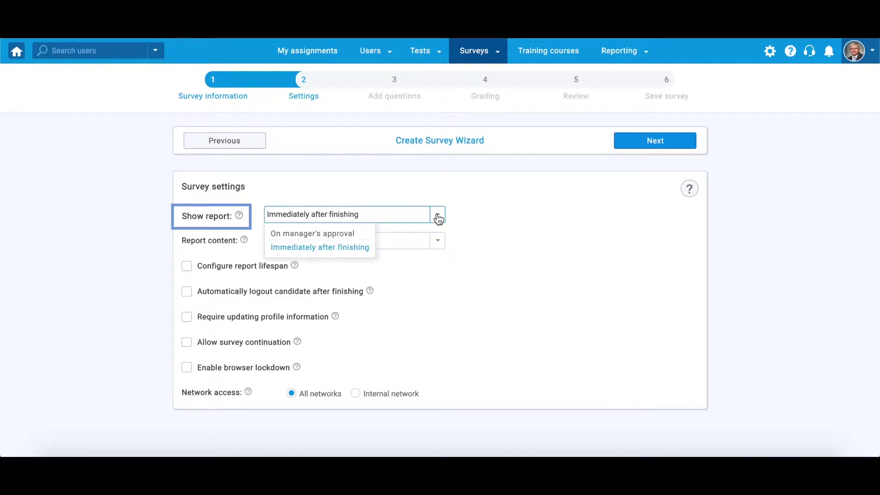
{"action": "left_click", "coordinate": [437, 218]}
{"action": "left_click", "coordinate": [443, 243]}
{"action": "left_click", "coordinate": [443, 243]}
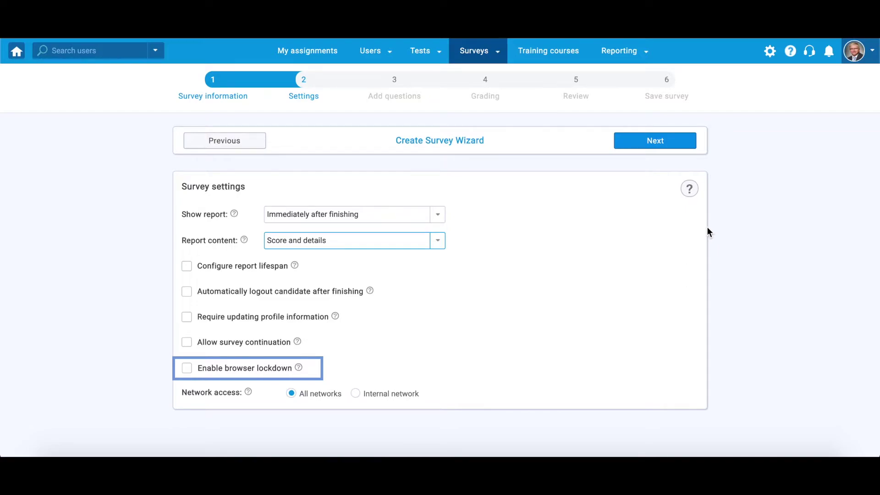
{"action": "left_click", "coordinate": [689, 146]}
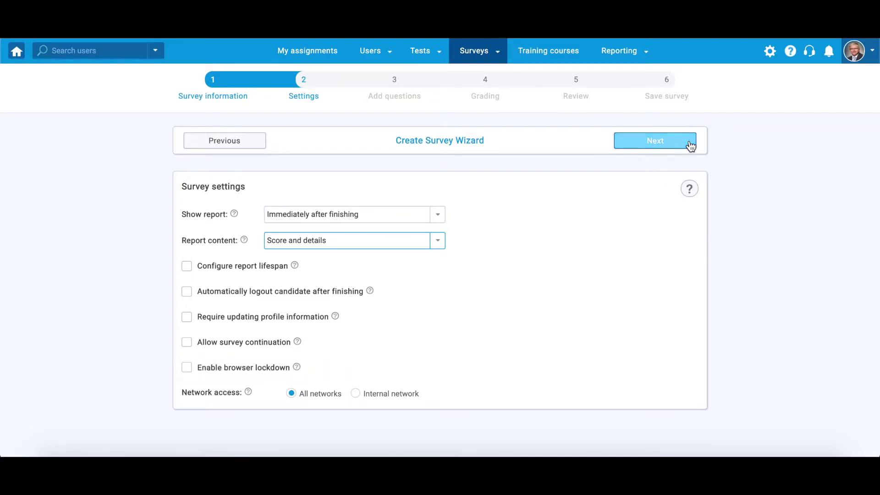
- Look over the question types available for creating a new question manually
{"action": "left_click", "coordinate": [426, 304]}
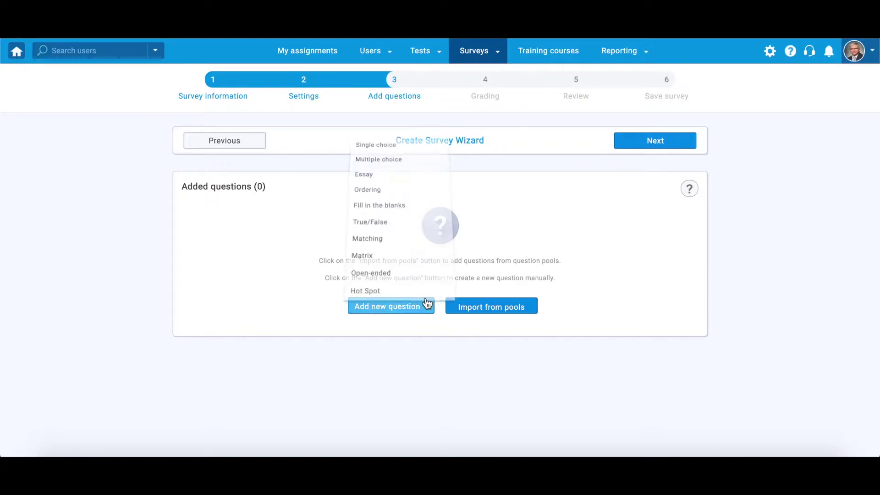
{"action": "left_click", "coordinate": [426, 305]}
{"action": "left_click", "coordinate": [426, 304]}
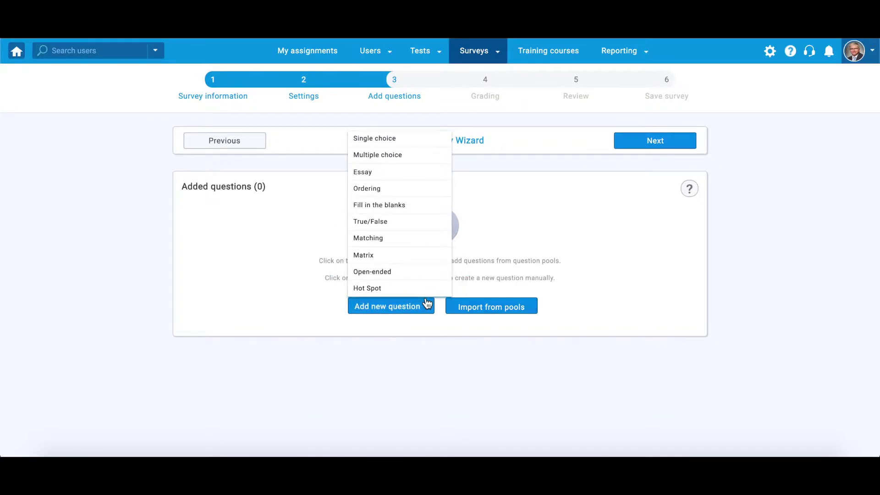
{"action": "left_click", "coordinate": [436, 339]}
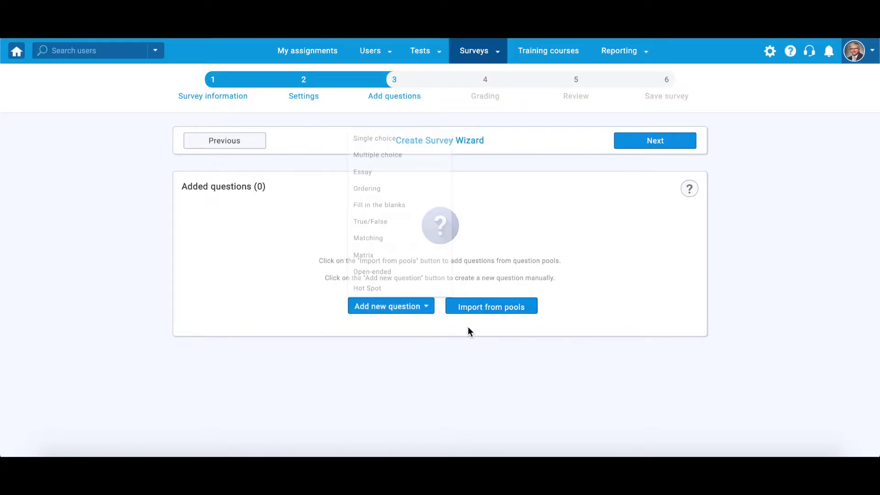
- Import the questions on easy communication, adequate employee incentives and training options from the Employee survey pool
{"action": "left_click", "coordinate": [506, 307]}
{"action": "left_click", "coordinate": [680, 220]}
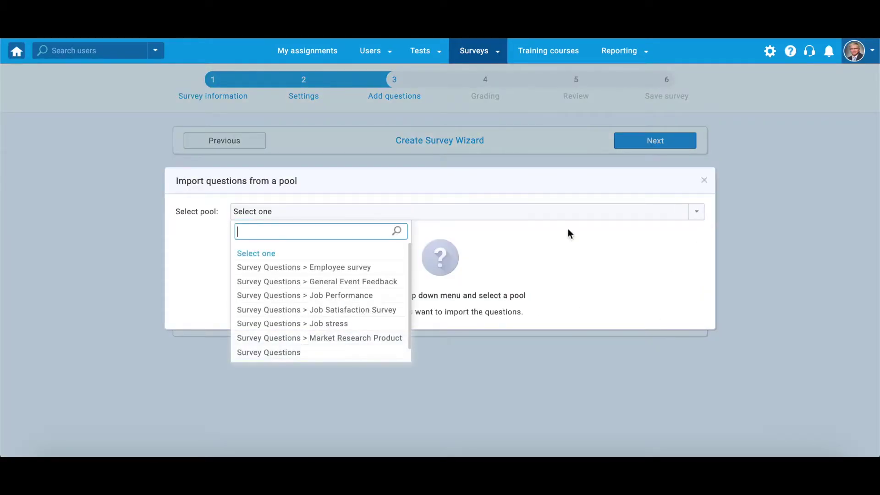
{"action": "left_click", "coordinate": [379, 270]}
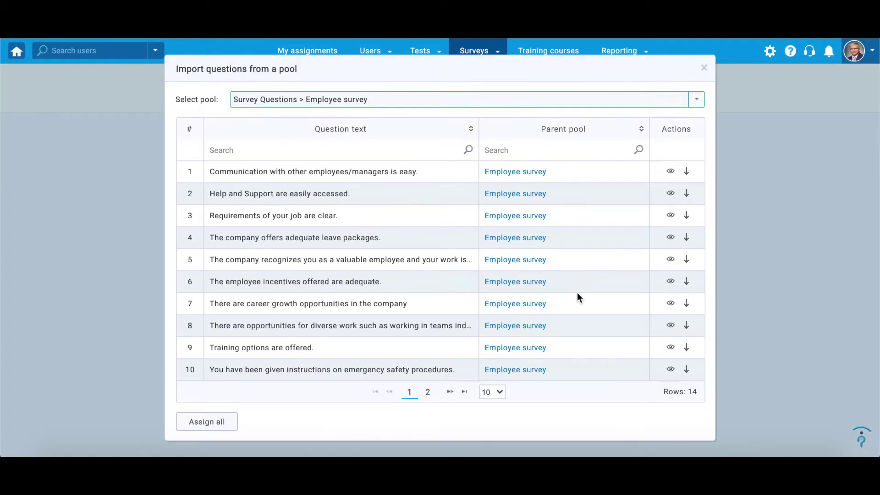
{"action": "left_click", "coordinate": [686, 173]}
{"action": "left_click", "coordinate": [686, 281]}
{"action": "left_click", "coordinate": [686, 348]}
- Import the questions on changed eating and smoking habits, difficulty concentrating and frustration at work from the Job stress pool
{"action": "left_click", "coordinate": [696, 99]}
{"action": "left_click", "coordinate": [349, 211]}
{"action": "left_click", "coordinate": [687, 193]}
{"action": "left_click", "coordinate": [686, 215]}
- Assign all questions from the Job Satisfaction Survey pool and close the question import
{"action": "left_click", "coordinate": [696, 99]}
{"action": "left_click", "coordinate": [361, 197]}
{"action": "left_click", "coordinate": [203, 420]}
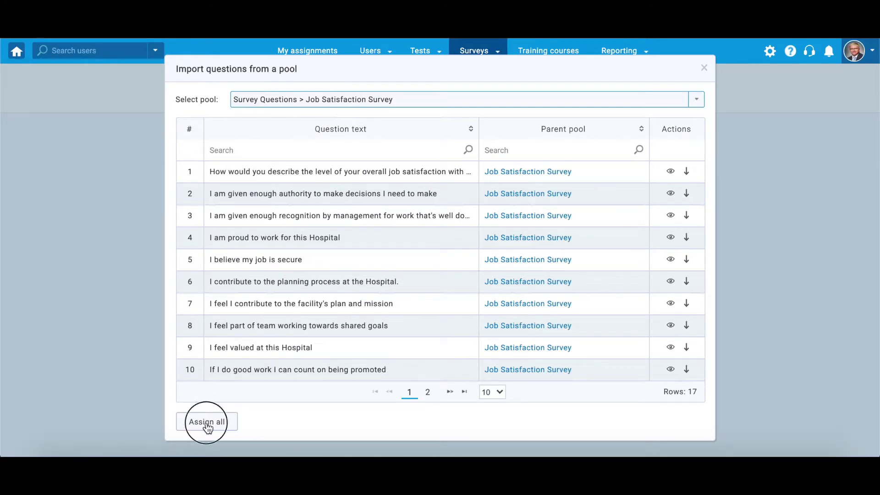
{"action": "left_click", "coordinate": [415, 283]}
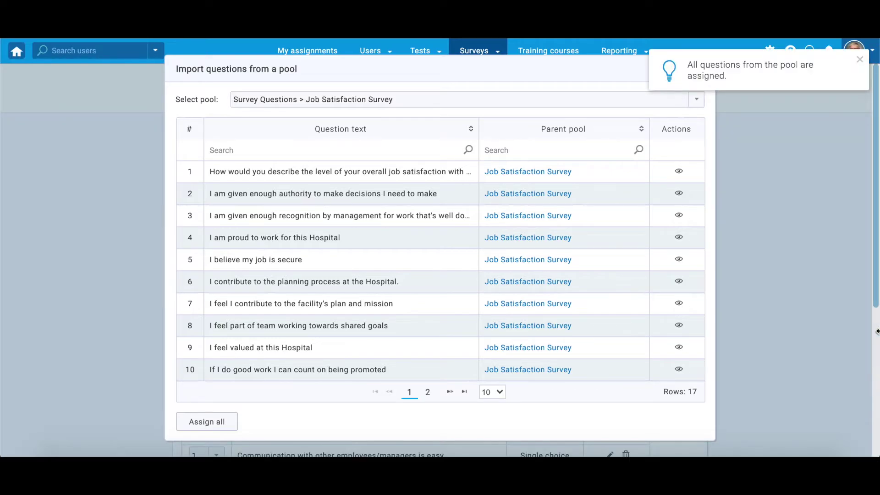
{"action": "left_click", "coordinate": [858, 60]}
{"action": "left_click", "coordinate": [708, 68]}
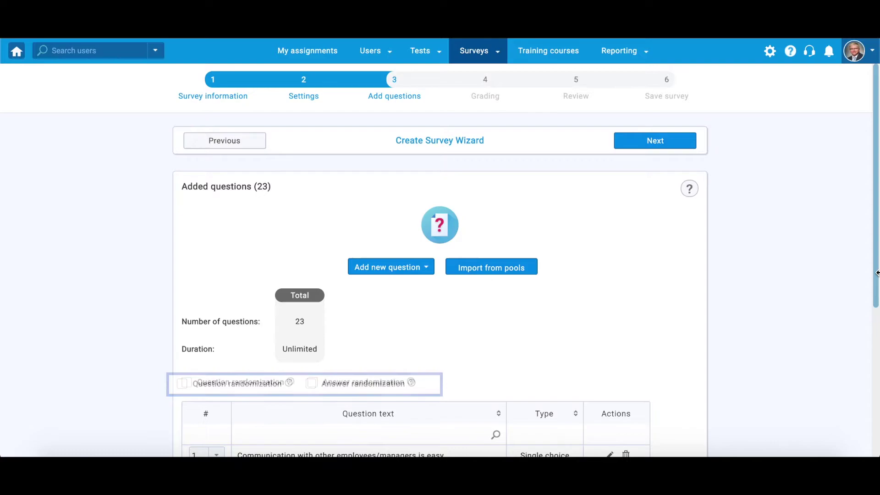
- Examine the added questions, the question order choices, and the first question's answers and weights, leaving everything unedited
{"action": "scroll", "coordinate": [877, 272], "scroll_direction": "down", "scroll_amount": 1}
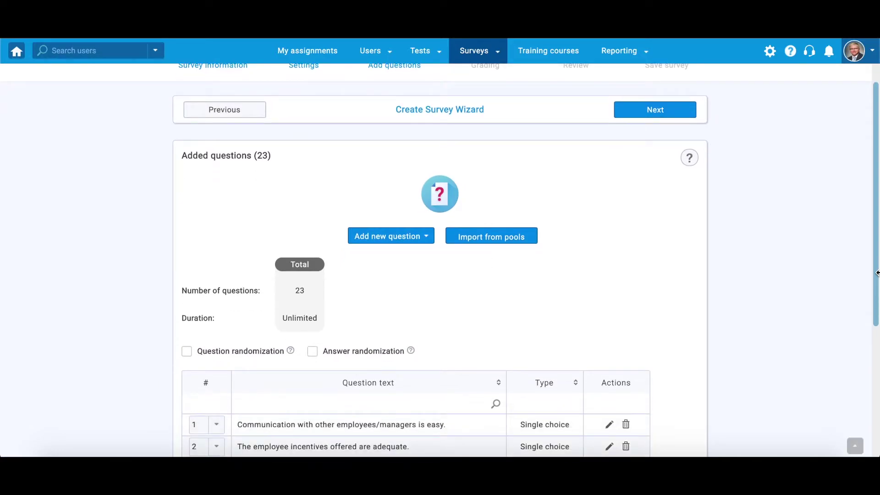
{"action": "scroll", "coordinate": [877, 273], "scroll_direction": "down", "scroll_amount": 5}
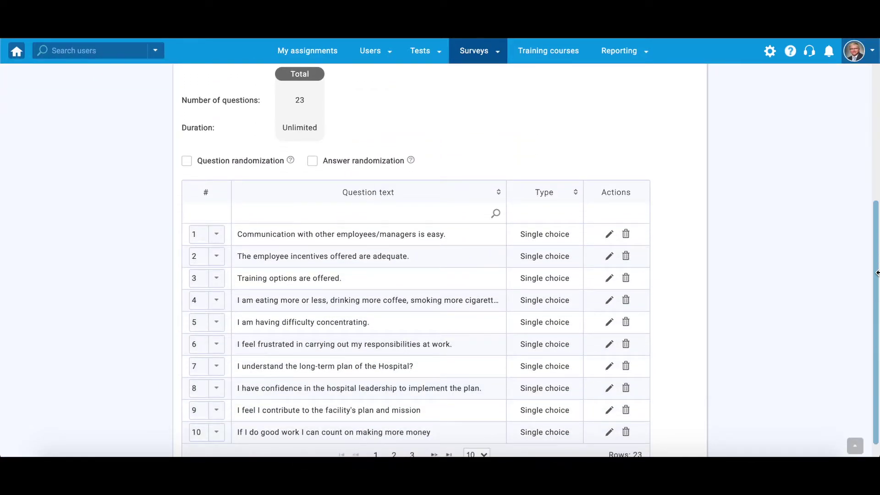
{"action": "left_click", "coordinate": [219, 235]}
{"action": "left_click", "coordinate": [220, 236]}
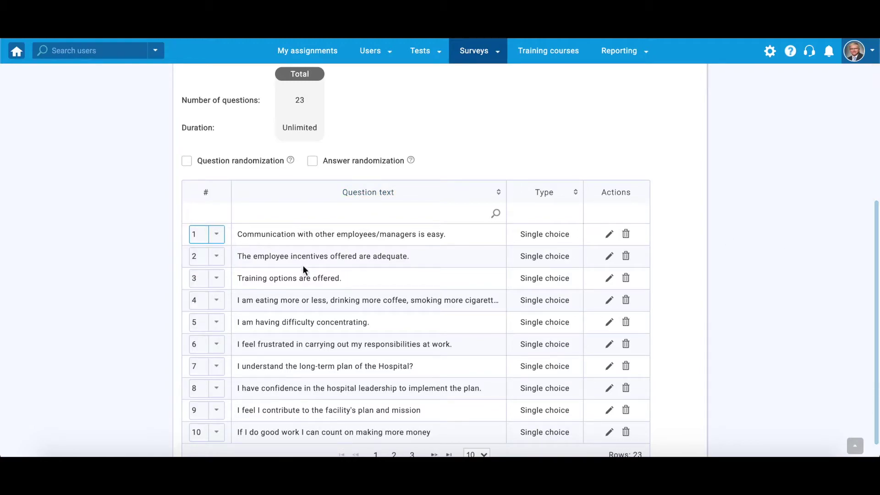
{"action": "left_click", "coordinate": [609, 235]}
{"action": "scroll", "coordinate": [865, 225], "scroll_direction": "down", "scroll_amount": 5}
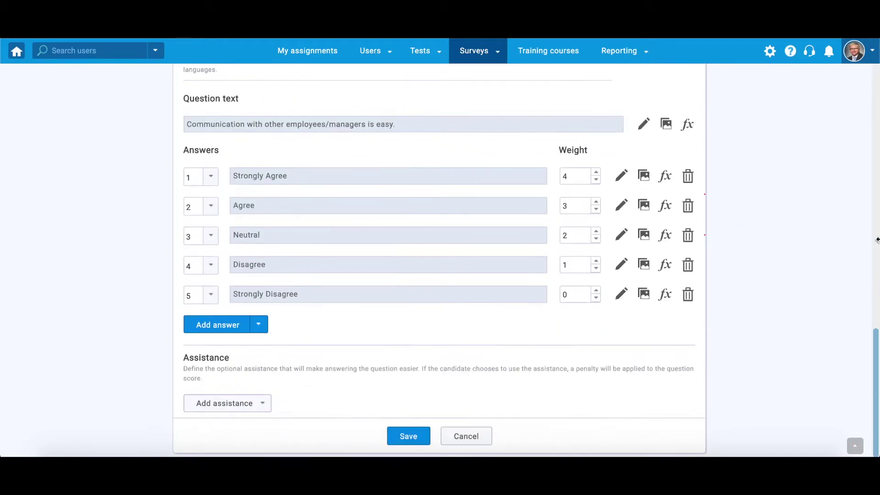
{"action": "left_click", "coordinate": [472, 437]}
- Enable question randomization for the survey and proceed to the grading stage
{"action": "scroll", "coordinate": [796, 378], "scroll_direction": "up", "scroll_amount": 1}
{"action": "left_click", "coordinate": [186, 172]}
{"action": "scroll", "coordinate": [341, 216], "scroll_direction": "up", "scroll_amount": 5}
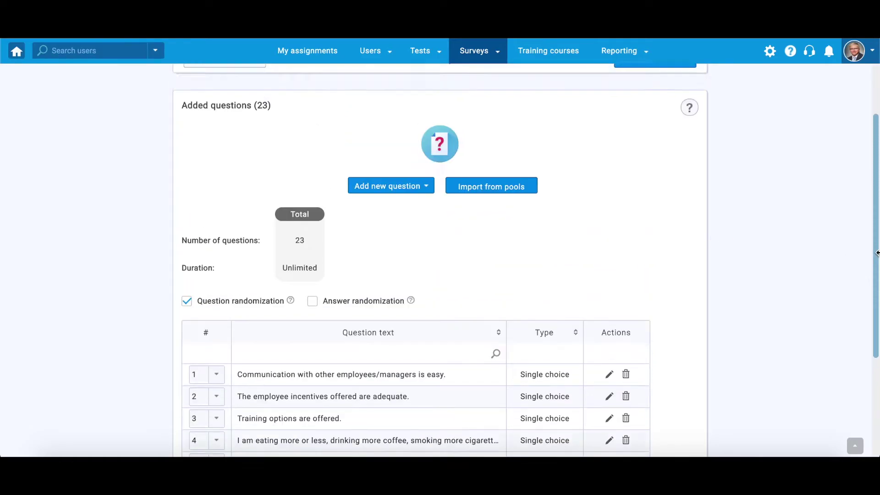
{"action": "left_click", "coordinate": [687, 142]}
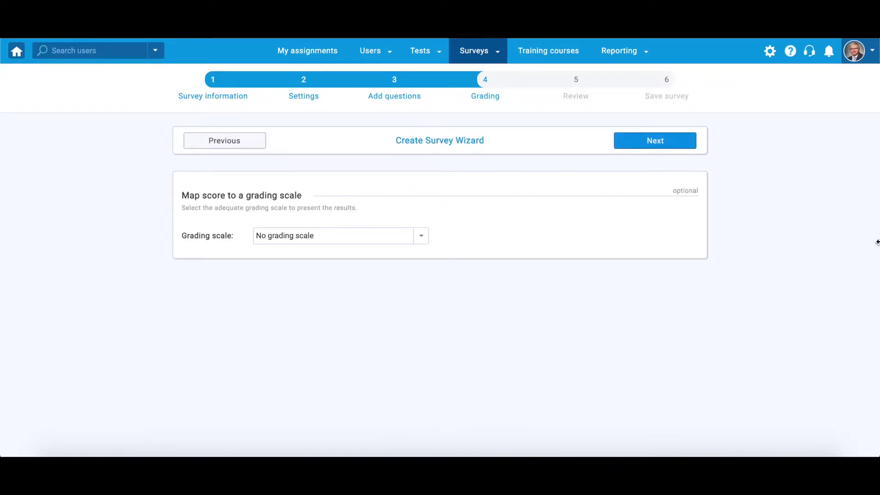
- Map the survey score to the "Job Satisfaction Profiling" grading scale and review the survey's information and question list
{"action": "left_click", "coordinate": [422, 234]}
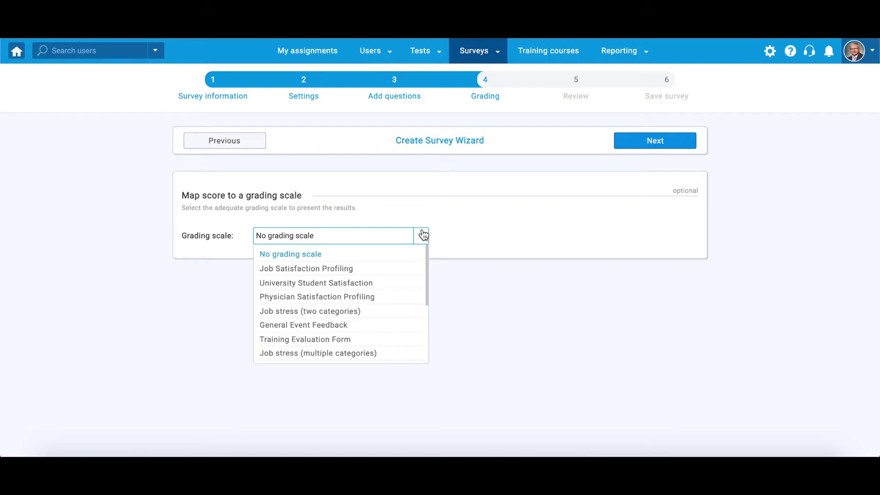
{"action": "left_click", "coordinate": [396, 269]}
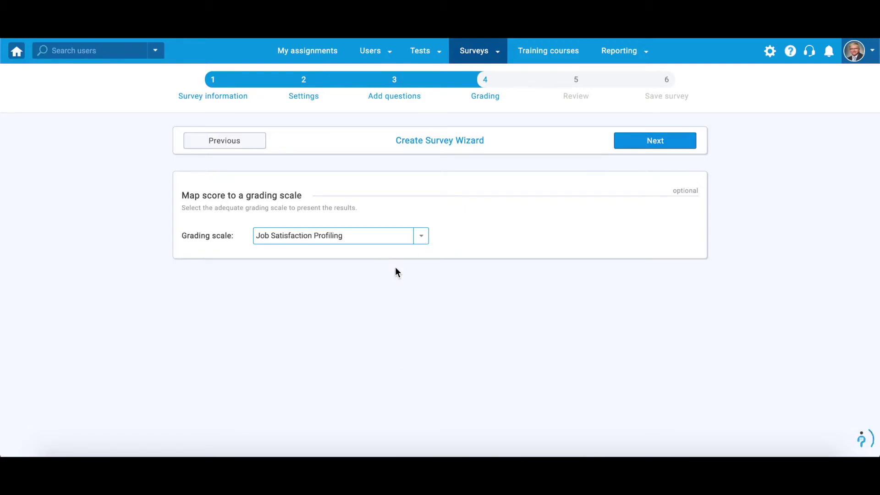
{"action": "left_click", "coordinate": [692, 147]}
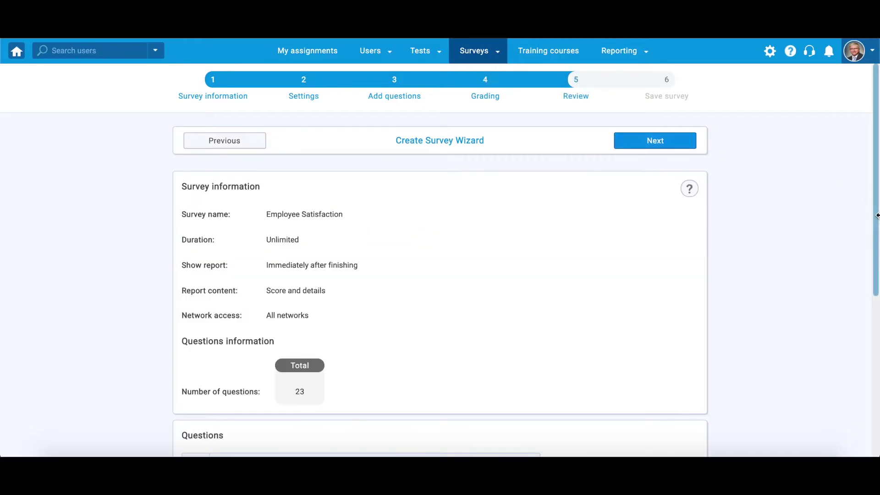
{"action": "scroll", "coordinate": [876, 232], "scroll_direction": "down", "scroll_amount": 1}
{"action": "scroll", "coordinate": [876, 233], "scroll_direction": "down", "scroll_amount": 5}
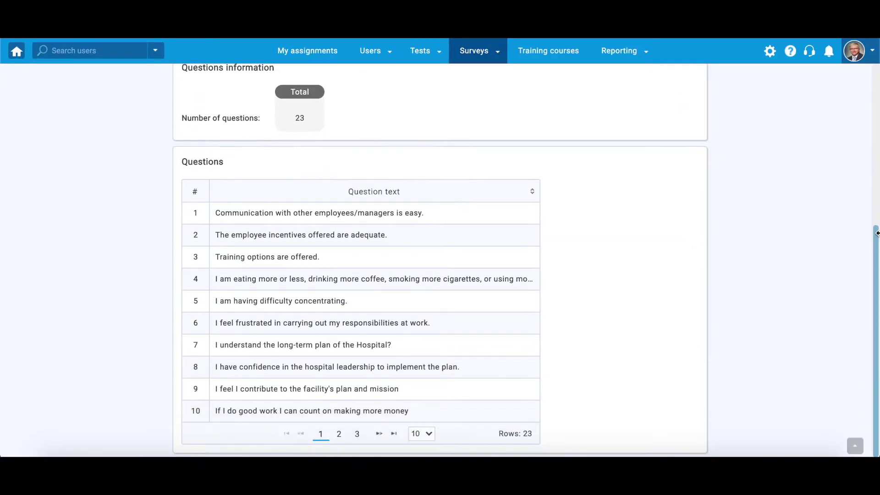
- Accept the reviewed survey and finish the creation wizard to save it
{"action": "scroll", "coordinate": [876, 232], "scroll_direction": "up", "scroll_amount": 6}
{"action": "left_click", "coordinate": [682, 147]}
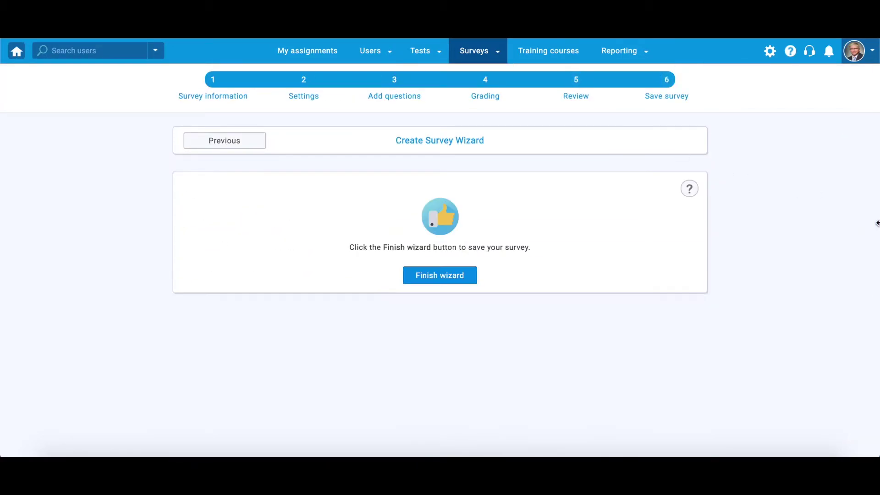
{"action": "left_click", "coordinate": [463, 277]}
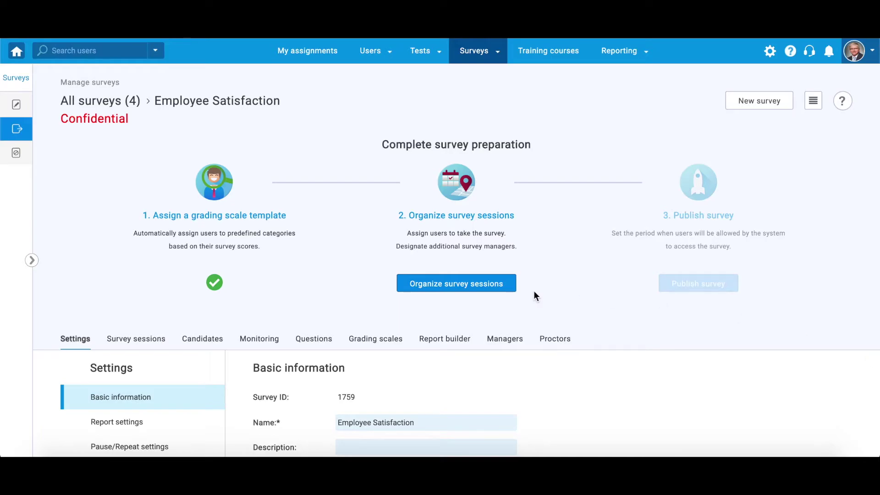
- Start a new survey session named "Surveu Session" with location New York, keeping the America/New_York time zone
{"action": "left_click", "coordinate": [503, 284]}
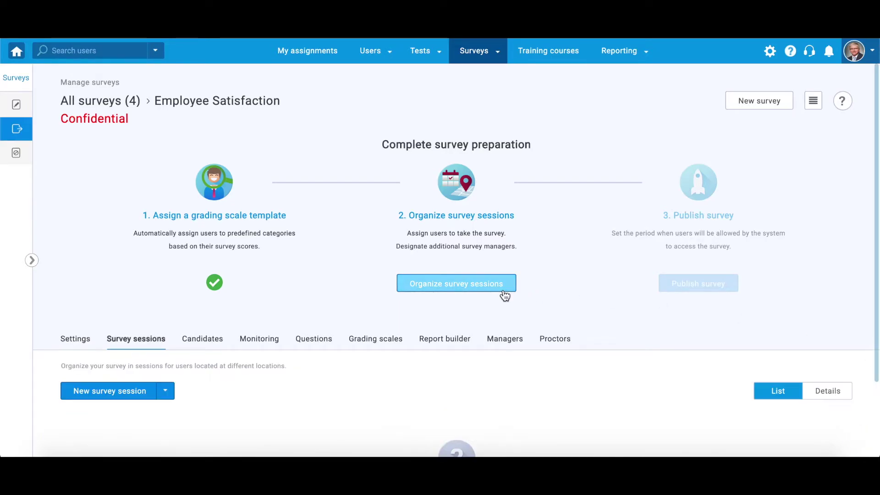
{"action": "left_click", "coordinate": [110, 323]}
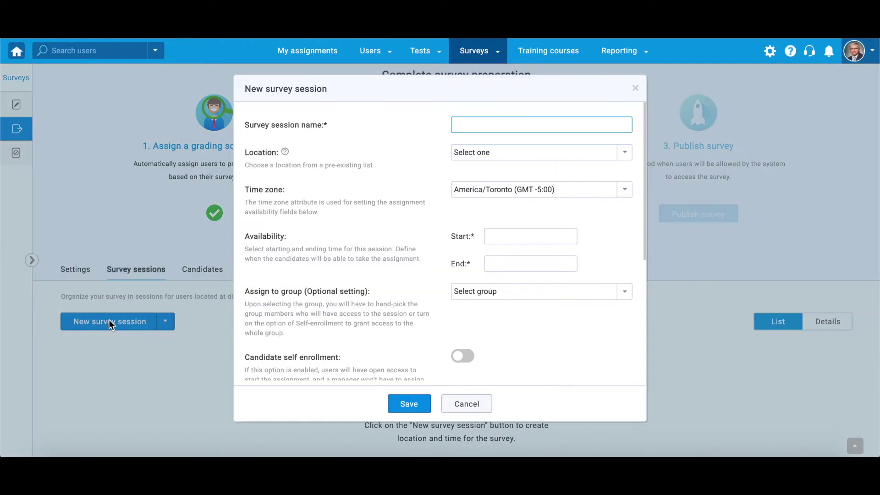
{"action": "type", "text": "Surbey"}
{"action": "type", "text": " Session"}
{"action": "left_click", "coordinate": [625, 152]}
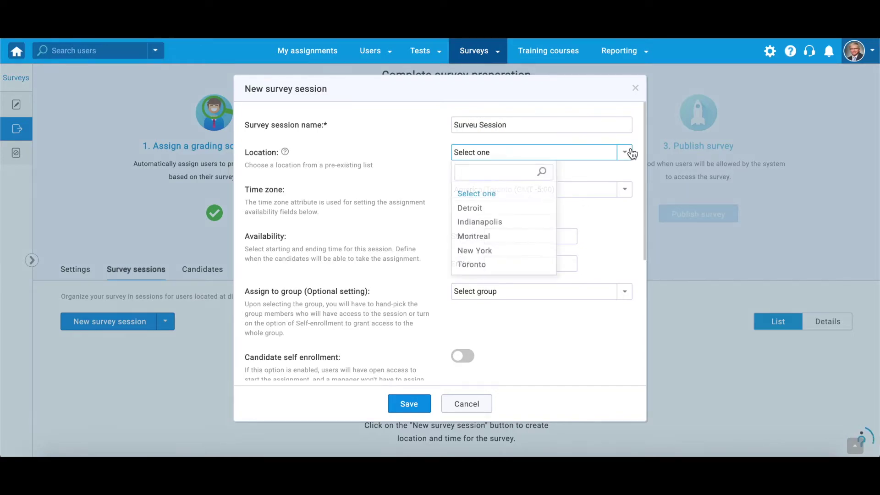
{"action": "left_click", "coordinate": [503, 251]}
{"action": "left_click", "coordinate": [624, 193]}
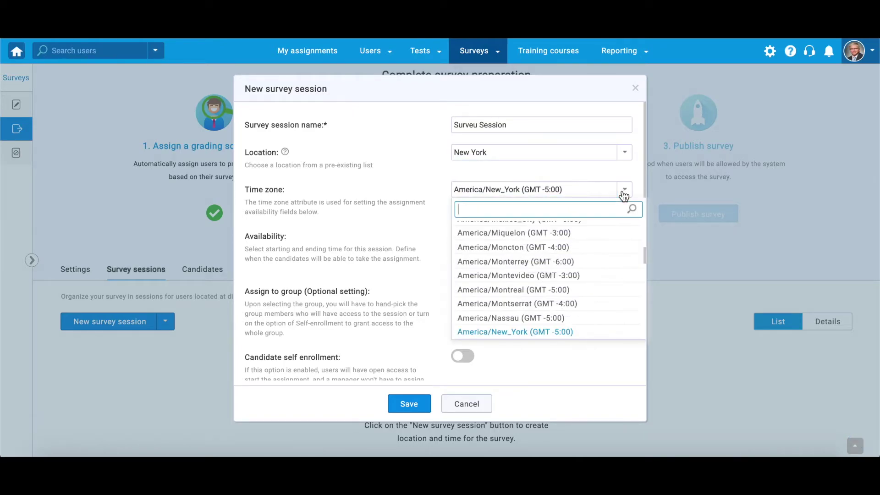
{"action": "left_click", "coordinate": [624, 191]}
- Set the session's availability from Nov-01-2020 00:00 to Nov-30-2020 10:48 and save the session without enabling any optional settings
{"action": "left_click", "coordinate": [557, 235]}
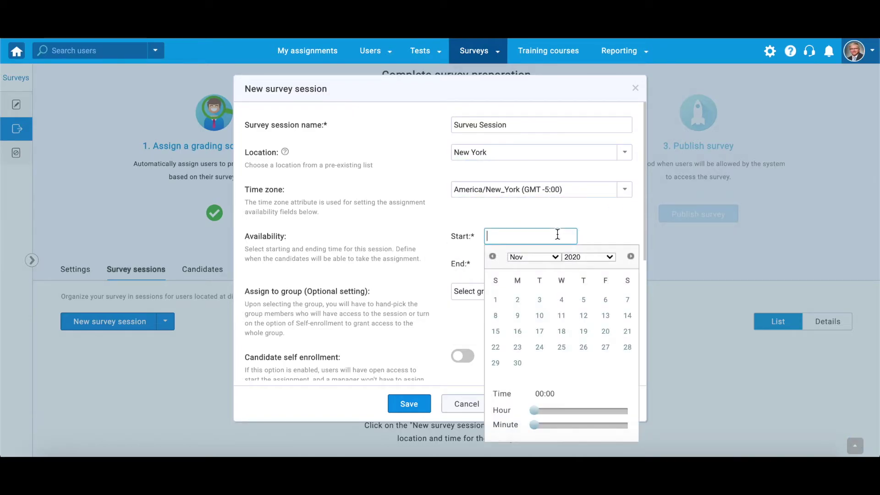
{"action": "left_click", "coordinate": [496, 301]}
{"action": "left_click", "coordinate": [504, 265]}
{"action": "left_click", "coordinate": [518, 392]}
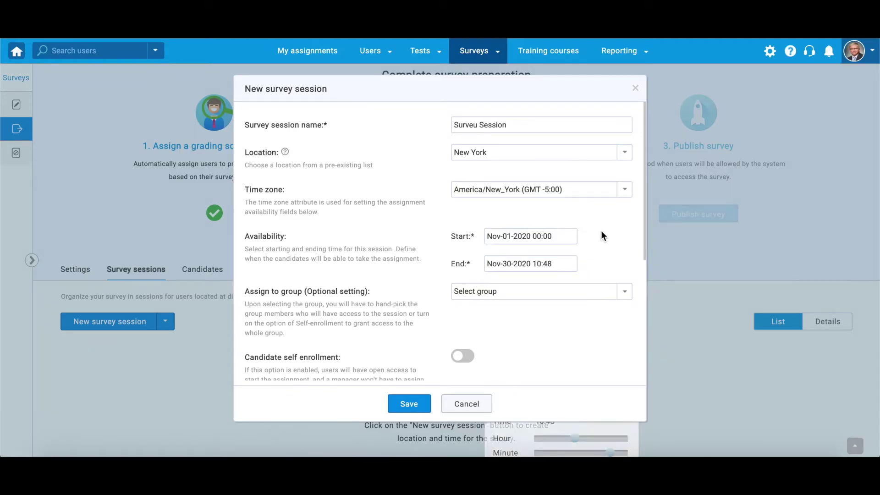
{"action": "scroll", "coordinate": [606, 265], "scroll_direction": "down", "scroll_amount": 5}
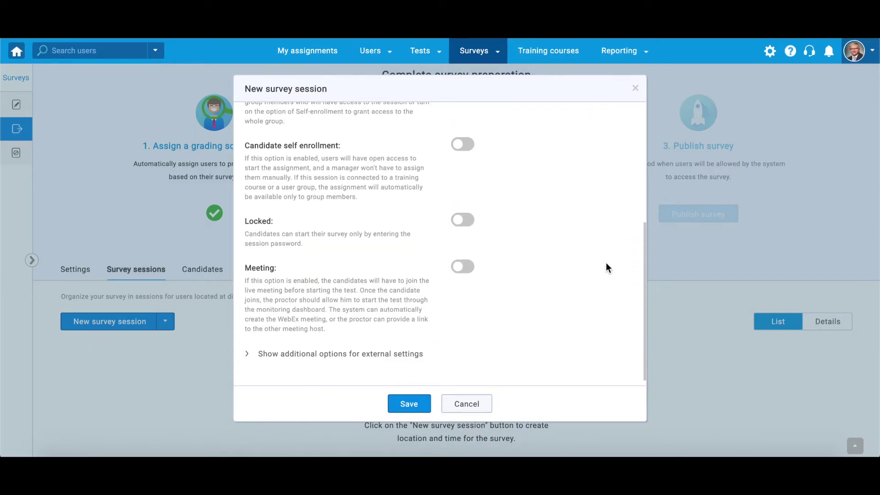
{"action": "left_click", "coordinate": [415, 402]}
- Assign the "student" user as a candidate of the New York session and publish the survey
{"action": "scroll", "coordinate": [416, 399], "scroll_direction": "down", "scroll_amount": 3}
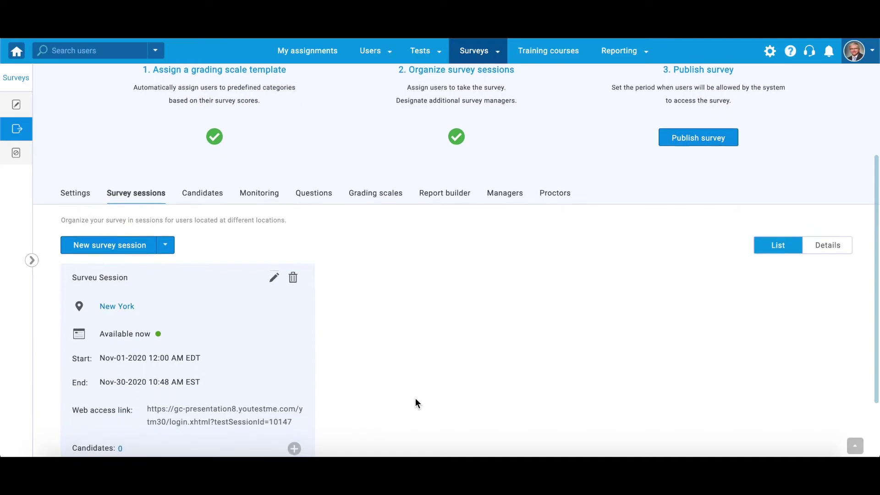
{"action": "scroll", "coordinate": [416, 403], "scroll_direction": "down", "scroll_amount": 2}
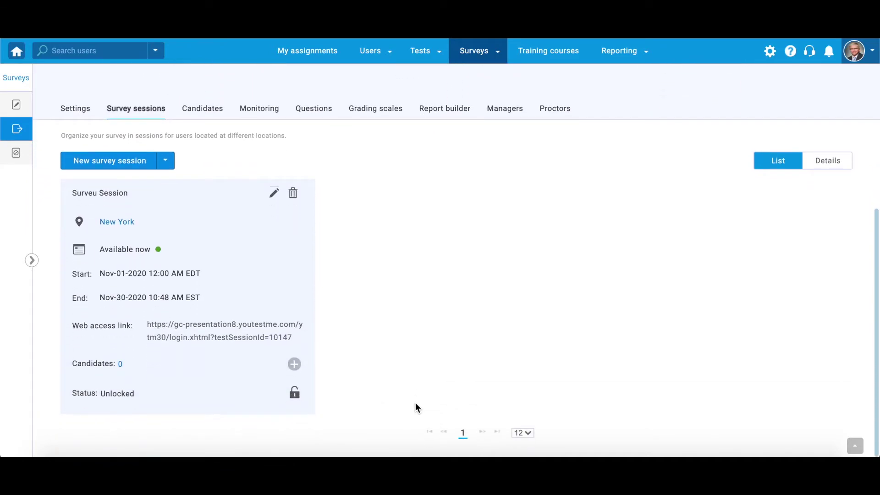
{"action": "left_click", "coordinate": [294, 366]}
{"action": "type", "text": "student"}
{"action": "left_click", "coordinate": [189, 195]}
{"action": "left_click", "coordinate": [202, 356]}
{"action": "scroll", "coordinate": [779, 239], "scroll_direction": "up", "scroll_amount": 5}
{"action": "left_click", "coordinate": [722, 265]}
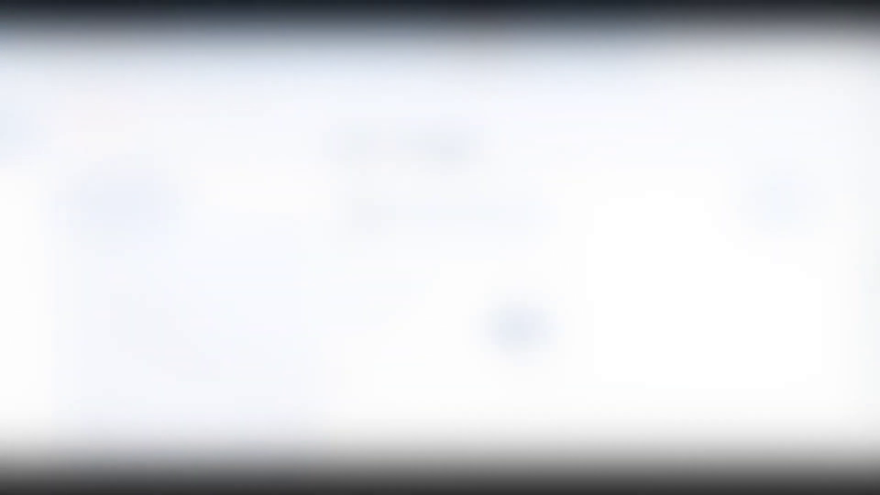
- Log in to the student account with its password and filter the assignments to show only surveys
{"action": "type", "text": "********"}
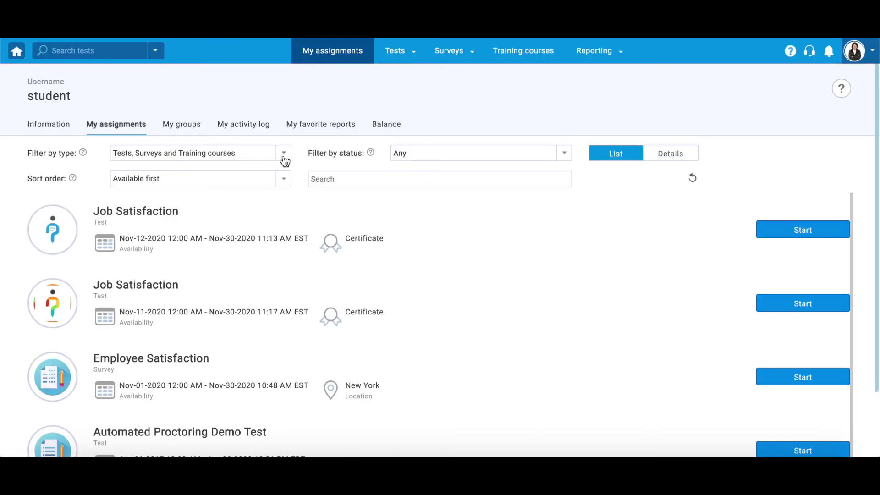
{"action": "left_click", "coordinate": [279, 160]}
{"action": "left_click", "coordinate": [182, 199]}
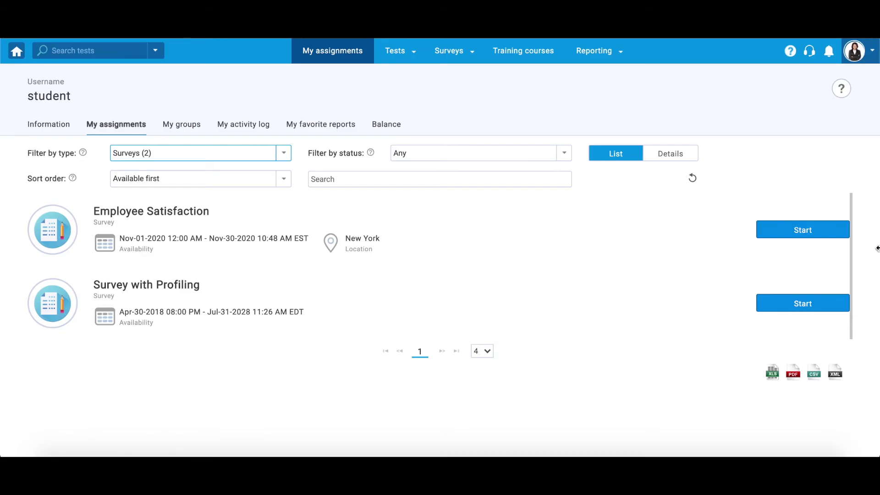
- Open the Employee Satisfaction survey, agree to its instructions and rules, and start it
{"action": "left_click", "coordinate": [820, 234]}
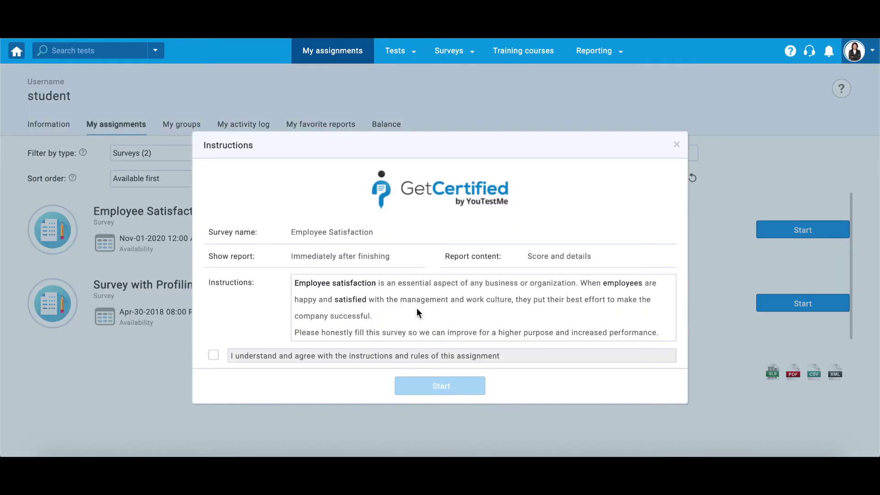
{"action": "left_click", "coordinate": [214, 355]}
{"action": "left_click", "coordinate": [415, 386]}
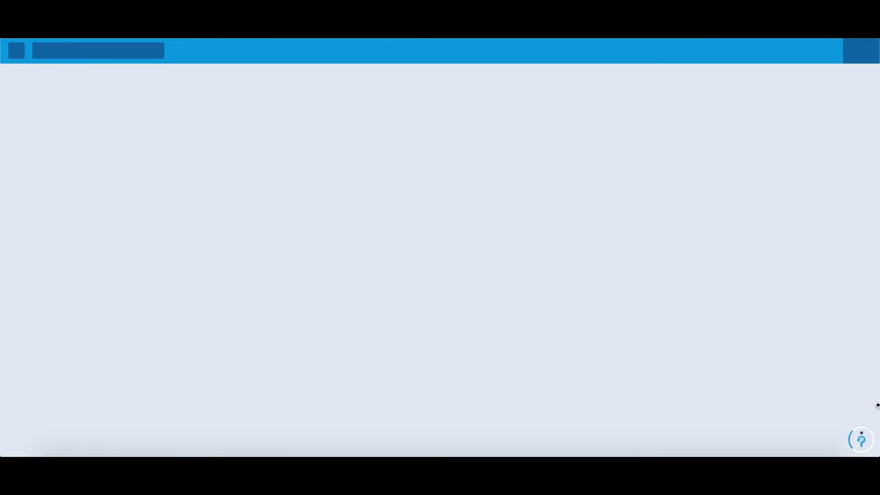
- Answer all 23 survey questions, choosing Agree for the first, Agree Strongly for the second and Disagree for the last
{"action": "left_click", "coordinate": [571, 232]}
{"action": "left_click", "coordinate": [555, 317]}
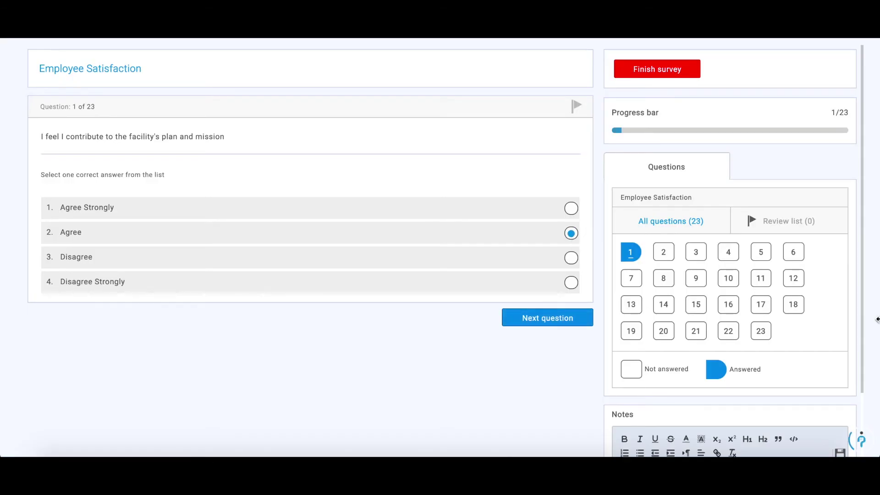
{"action": "scroll", "coordinate": [876, 320], "scroll_direction": "down", "scroll_amount": 2}
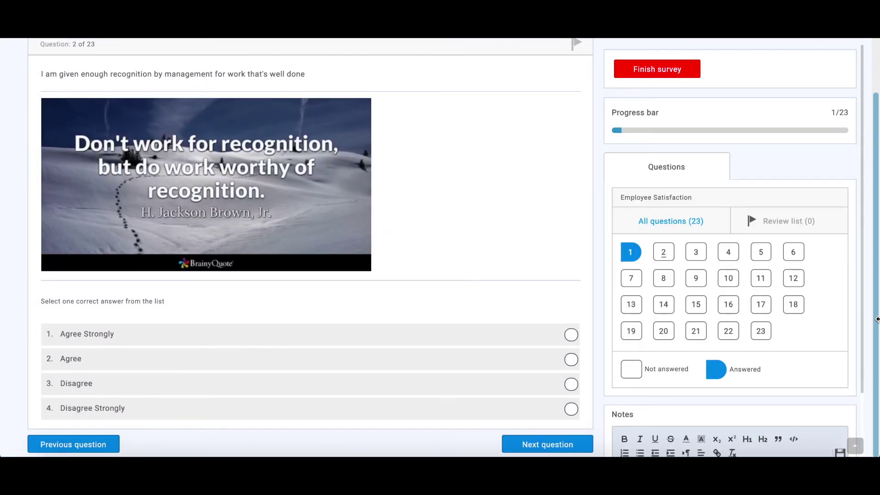
{"action": "left_click", "coordinate": [570, 335]}
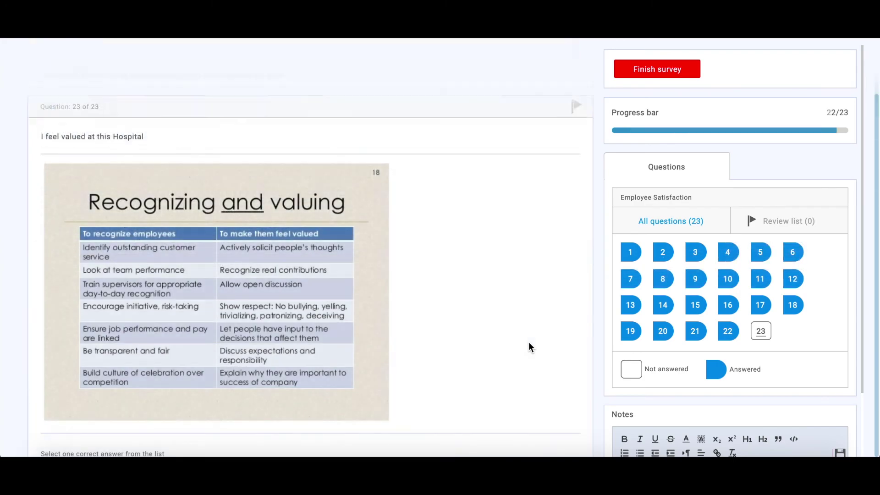
{"action": "scroll", "coordinate": [528, 342], "scroll_direction": "down", "scroll_amount": 5}
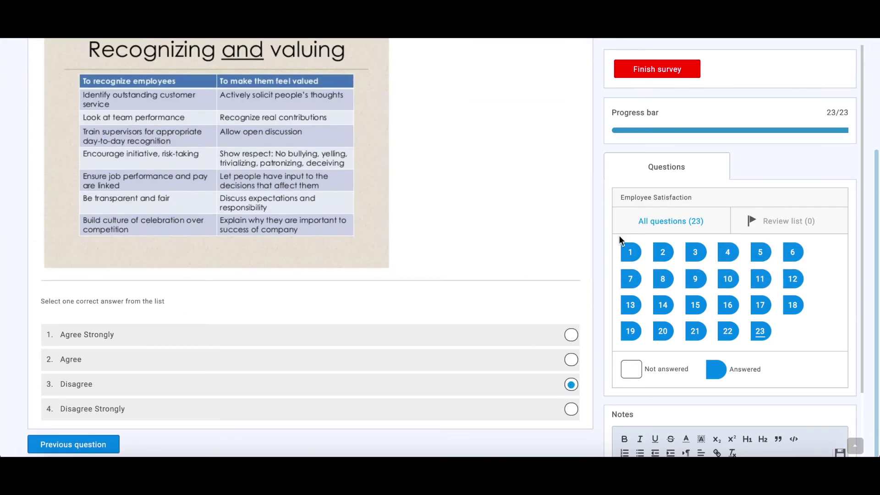
- Finish the Employee Satisfaction survey and confirm submission of the answers
{"action": "scroll", "coordinate": [618, 235], "scroll_direction": "up", "scroll_amount": 4}
{"action": "left_click", "coordinate": [666, 68]}
{"action": "left_click", "coordinate": [416, 306]}
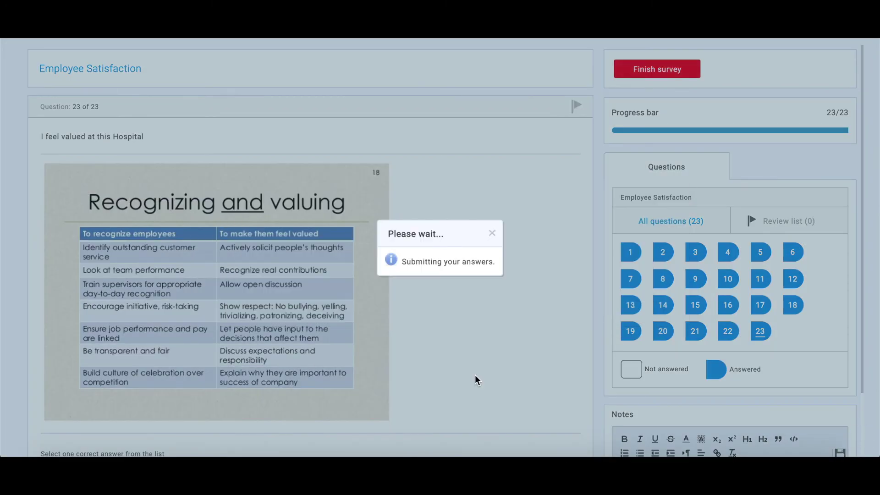